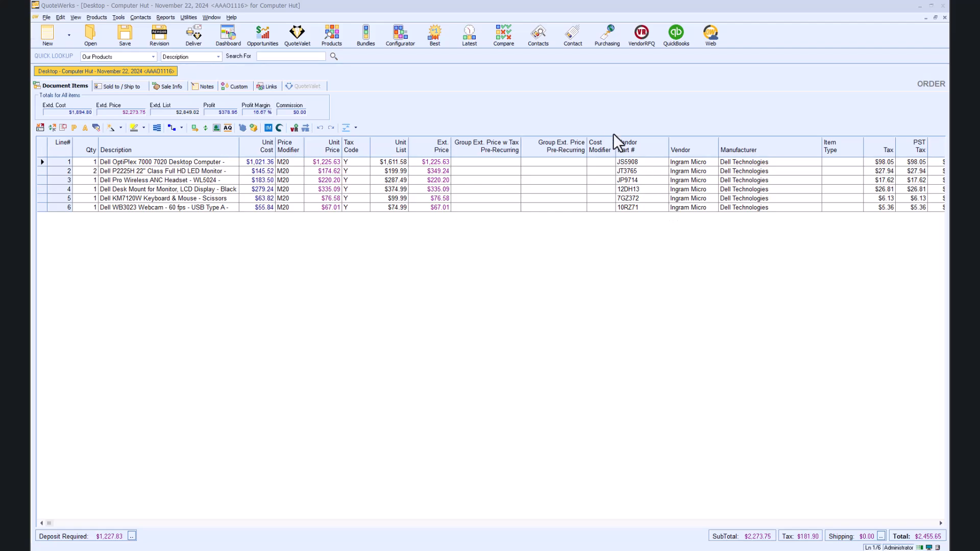
Show unpurchased items from multiple orders, filtered to vendor Ingram Micro.
click(610, 37)
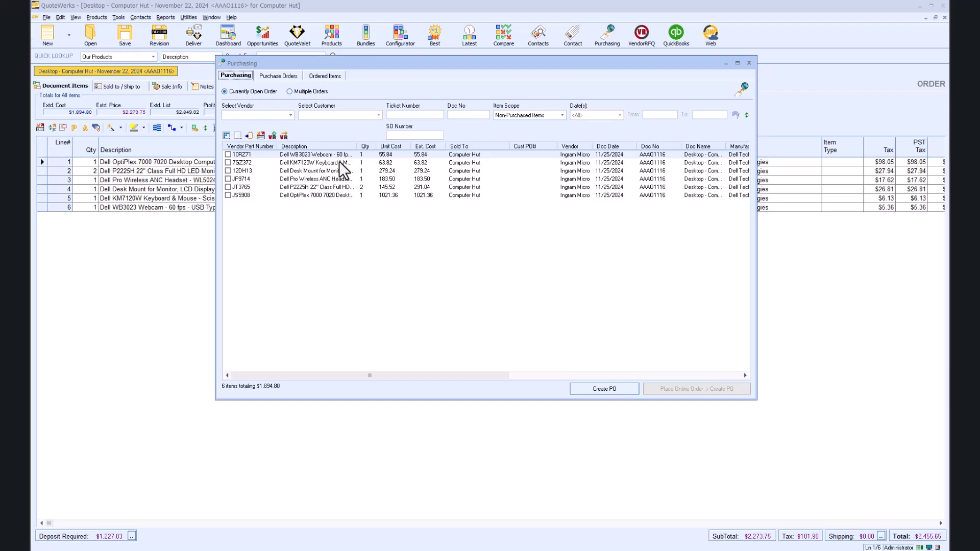
click(291, 92)
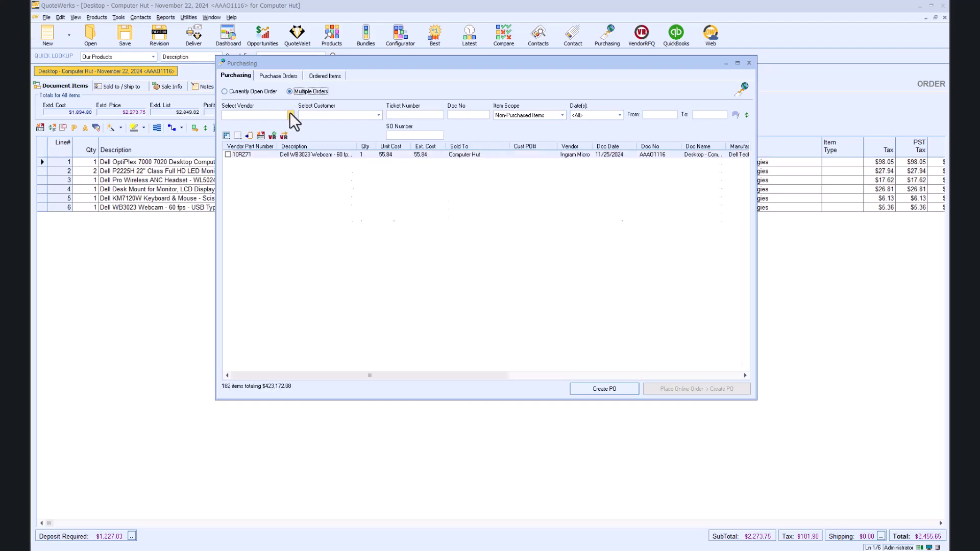
click(291, 116)
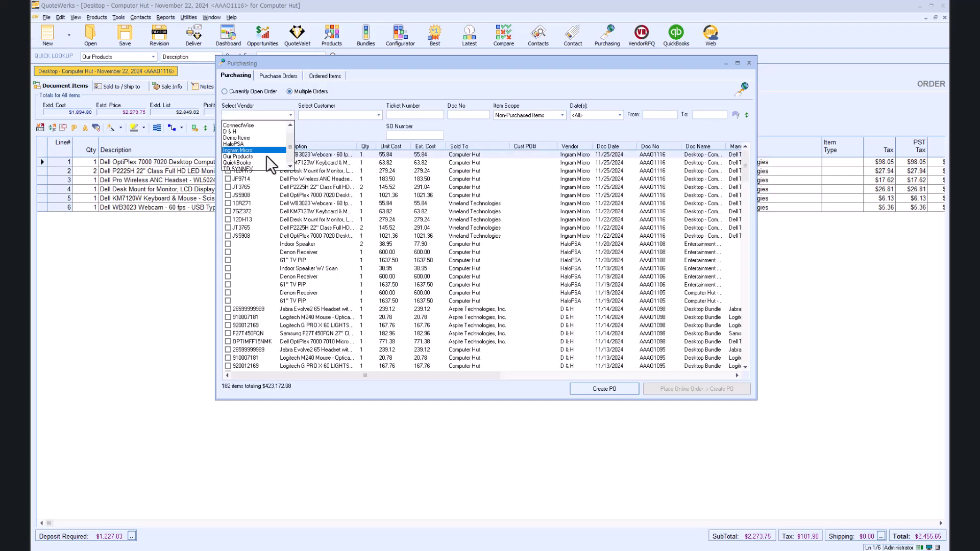
click(265, 149)
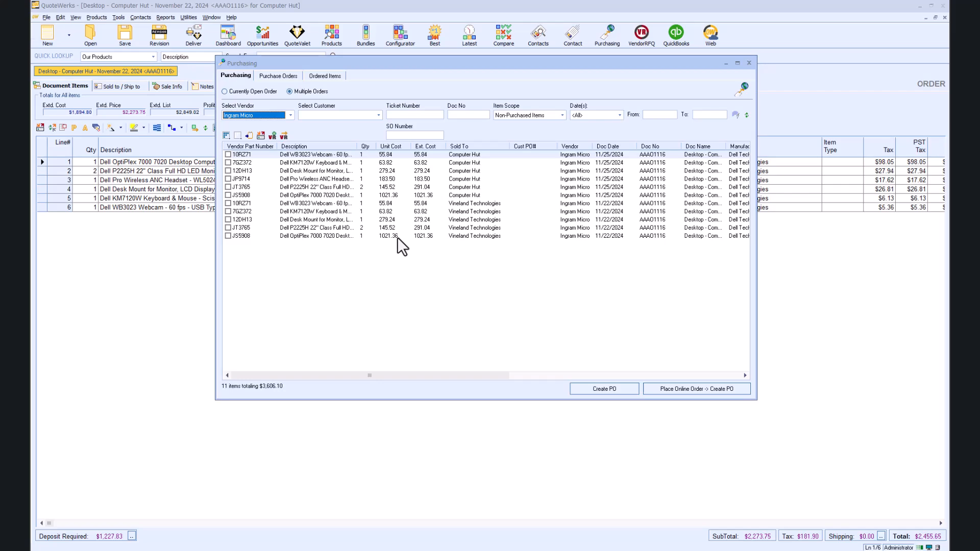
Check items 10RZ71, 7GZ372, 12DH13 and JP9714 for ordering, totaling $582.40.
click(228, 154)
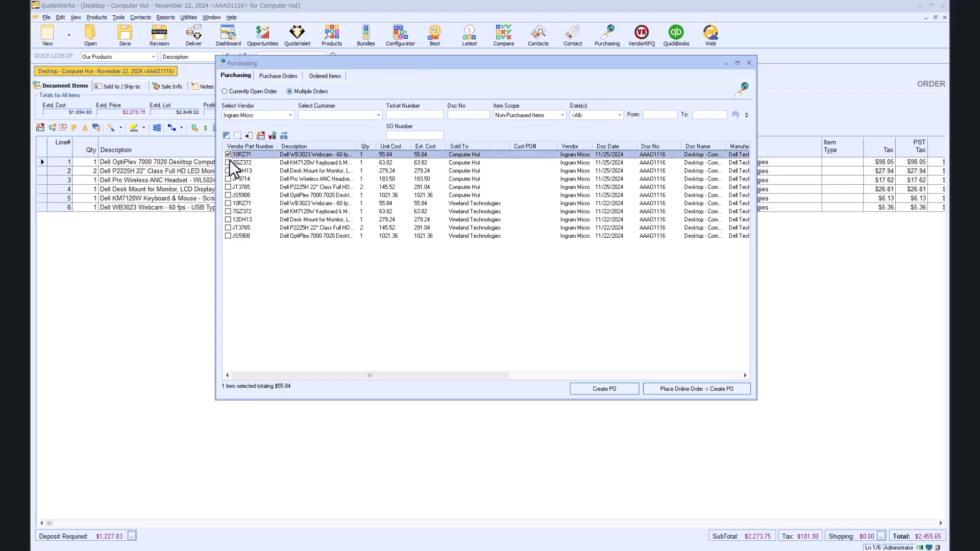
click(228, 163)
click(228, 170)
click(228, 179)
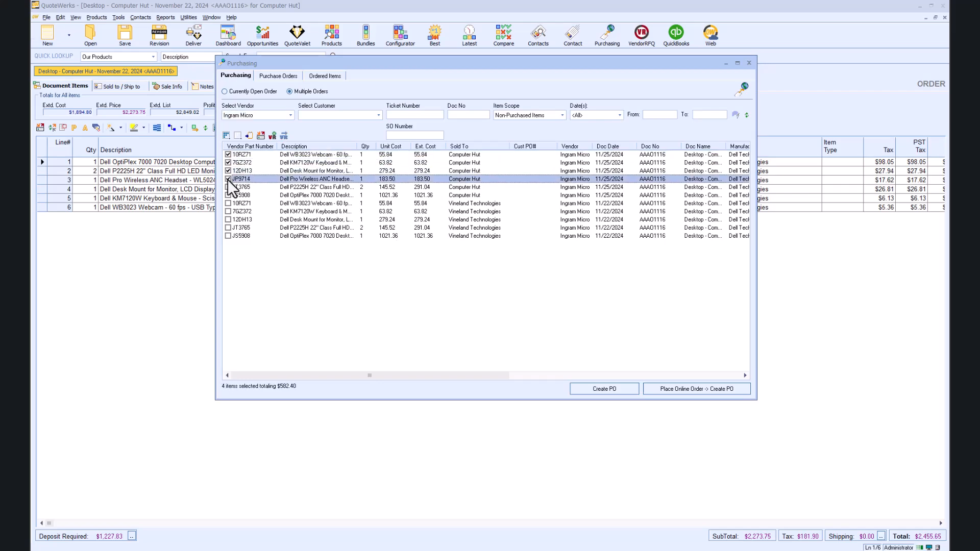
Create the Ingram Micro online order PO 24-1018, keeping Commercial (Non-Govt) order pricing.
click(703, 391)
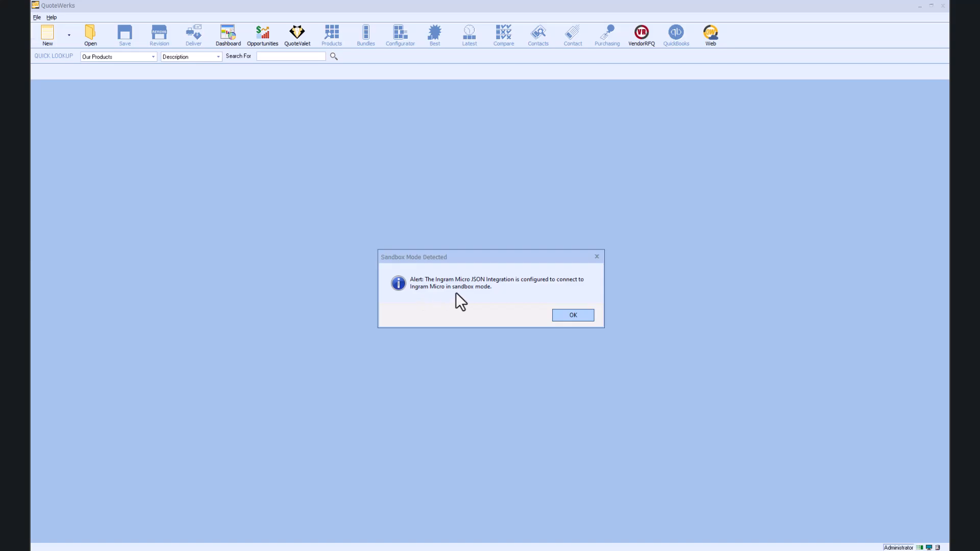
click(572, 313)
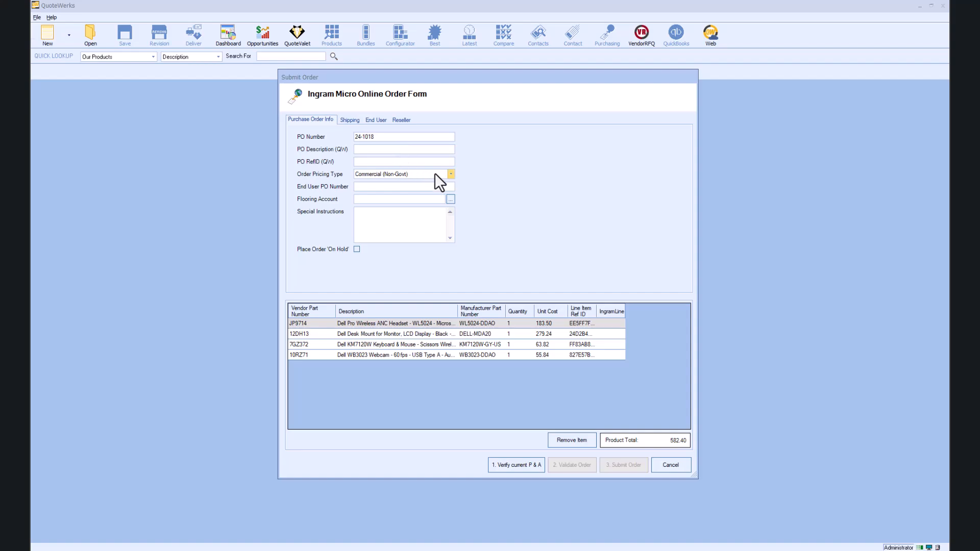
click(451, 174)
click(451, 175)
Copy ship-to from [Our Location] Aspire Technologies, review End User and Reseller, return to Purchase Order Info.
click(352, 121)
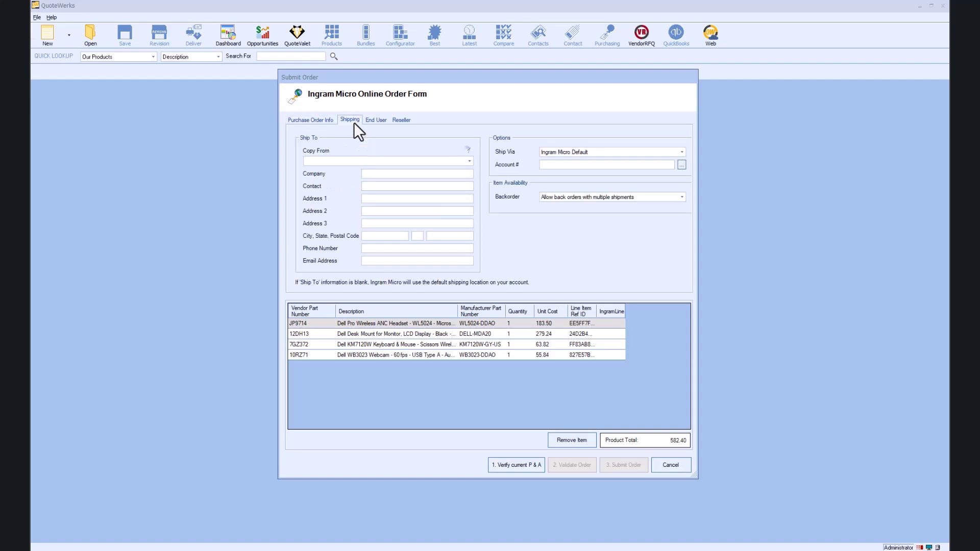
click(468, 162)
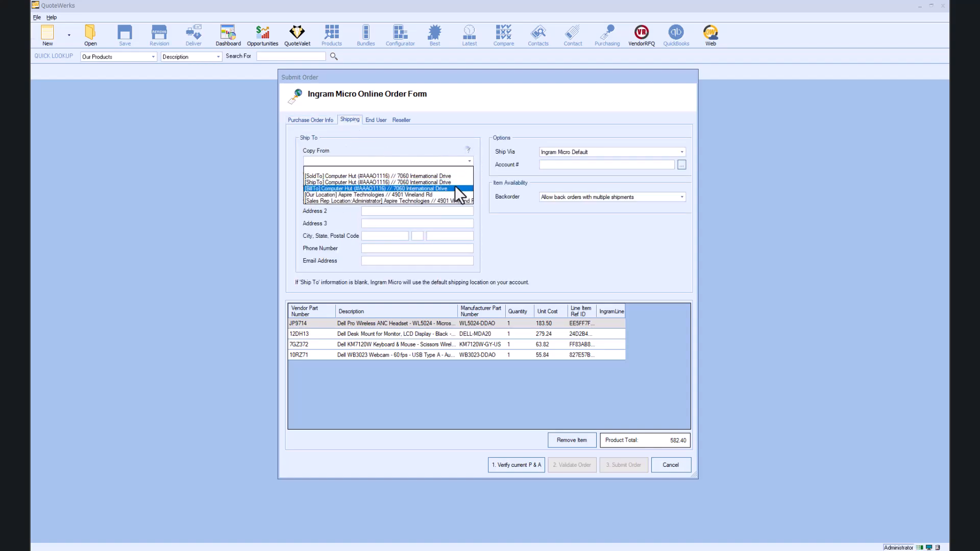
click(449, 196)
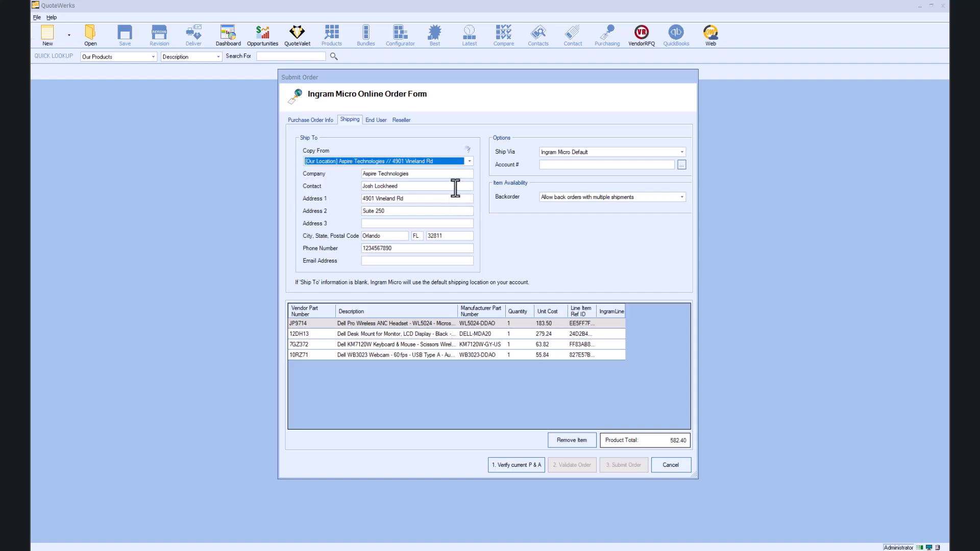
click(376, 122)
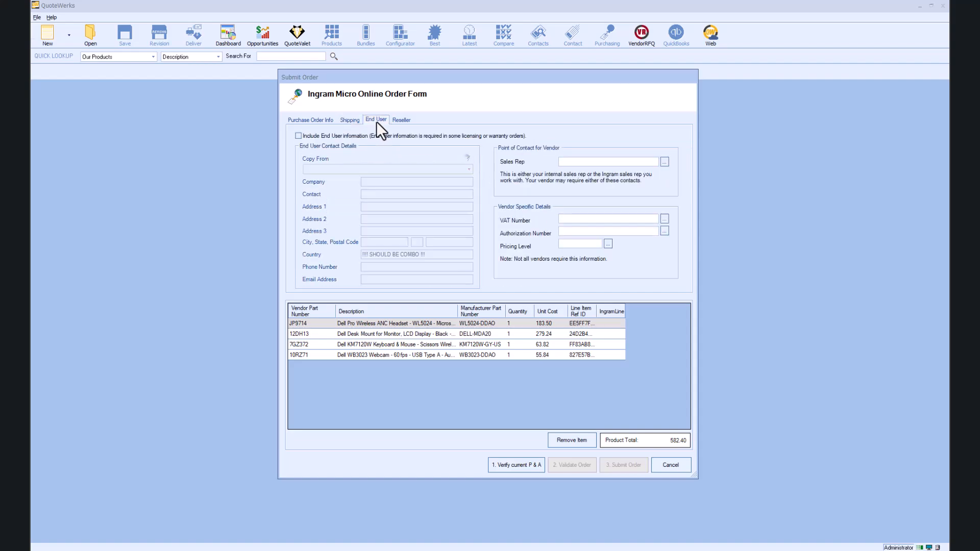
click(394, 120)
click(377, 122)
click(309, 120)
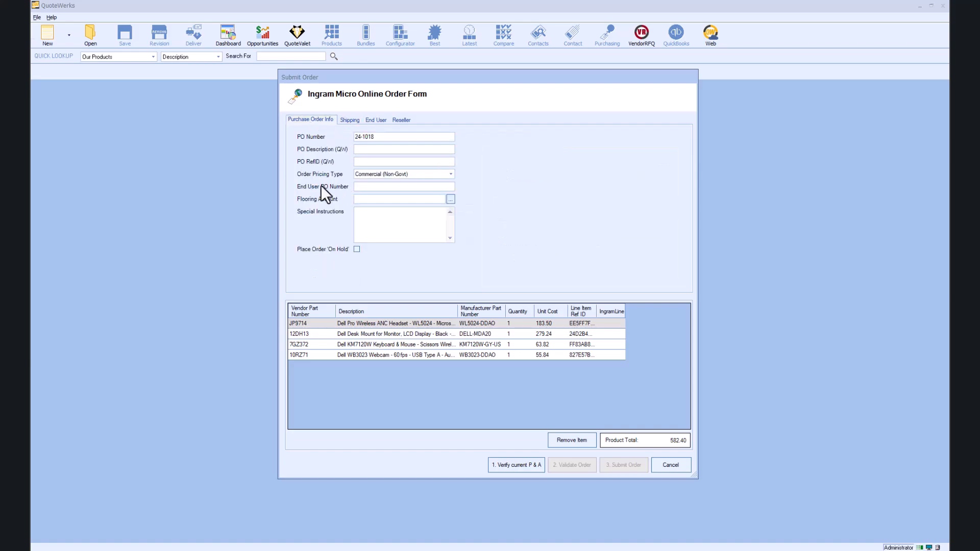
Check current pricing and availability, and exclude end-user information from the order.
click(510, 466)
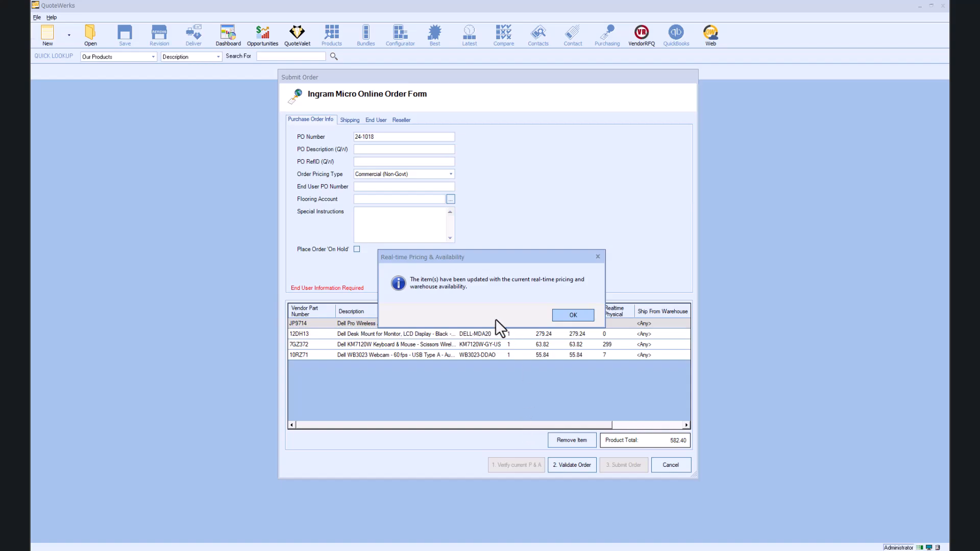
click(570, 314)
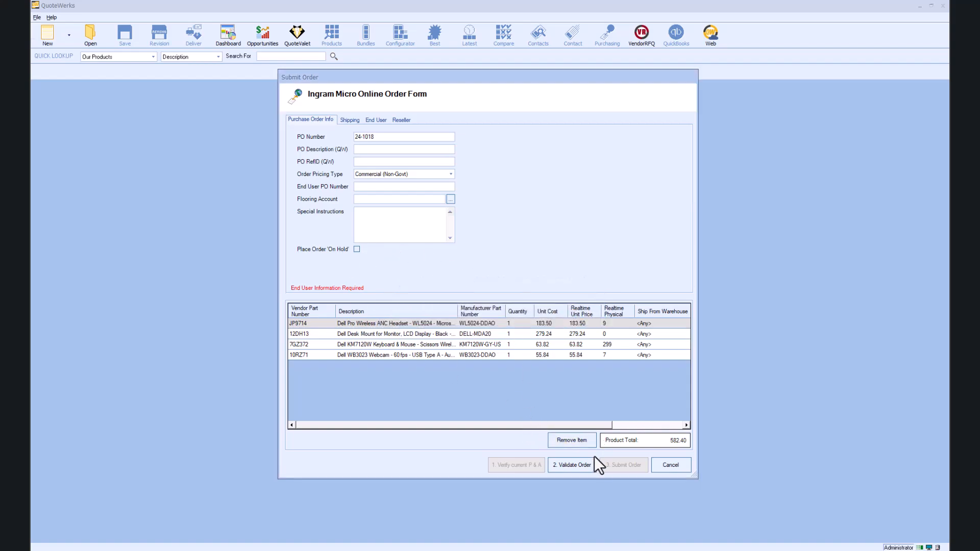
click(376, 121)
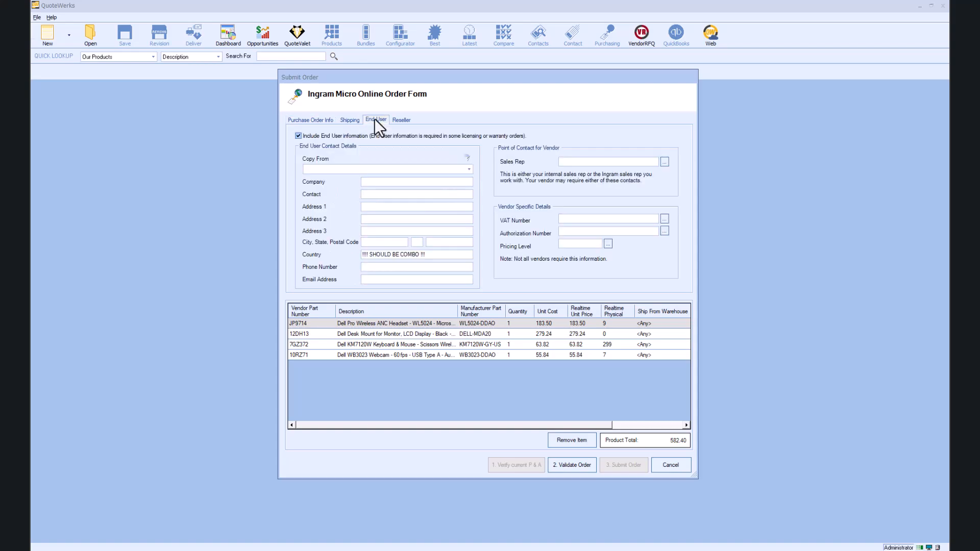
click(299, 135)
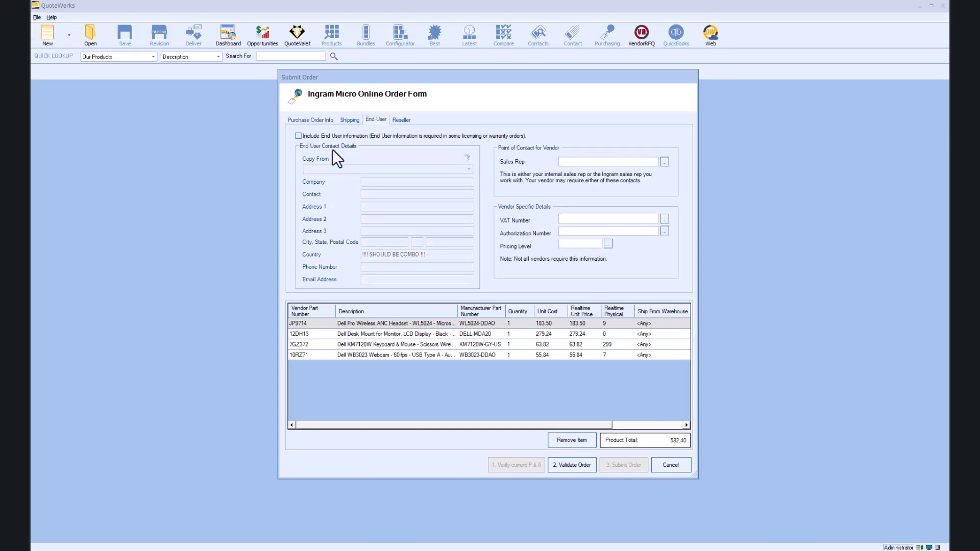
click(311, 121)
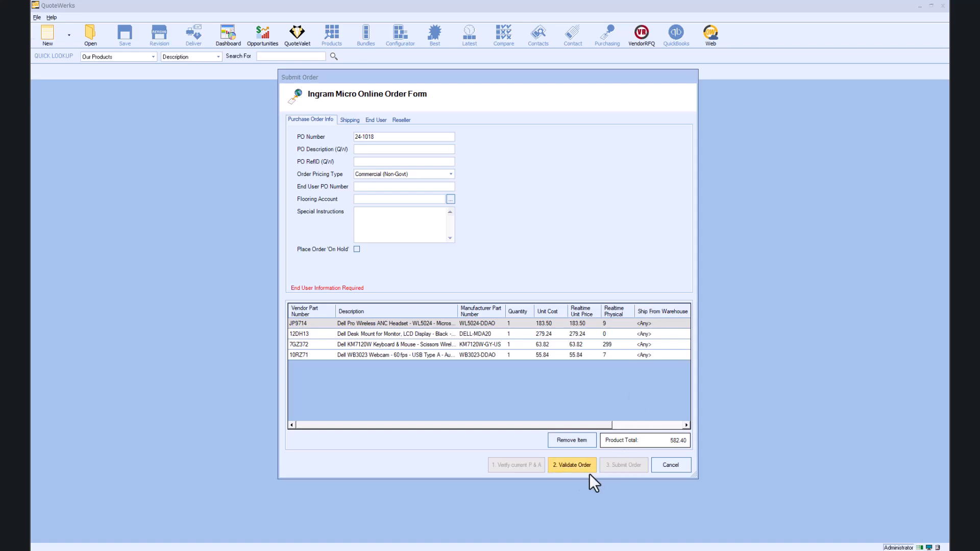
Validate the order and submit it to Ingram Micro, receiving sales order 20-VWCN3.
click(559, 464)
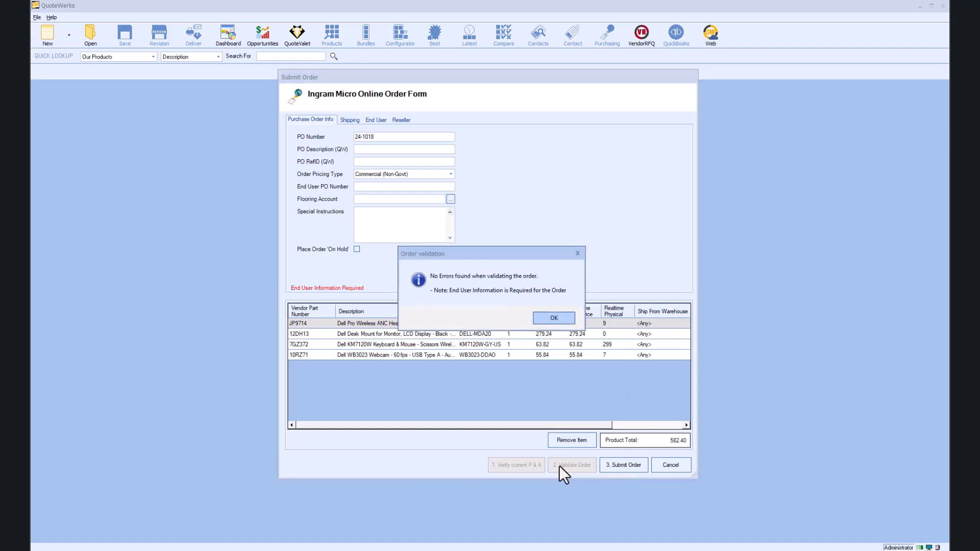
click(554, 317)
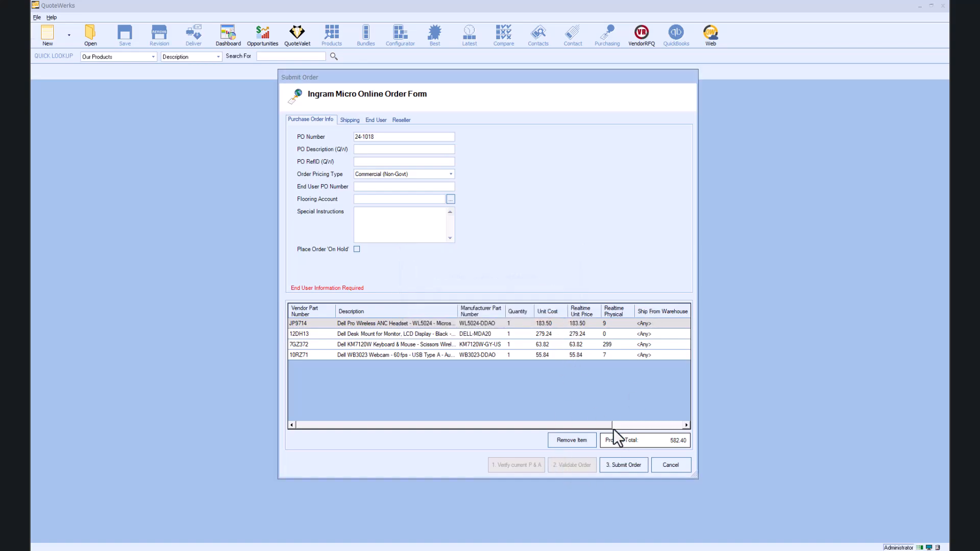
click(633, 465)
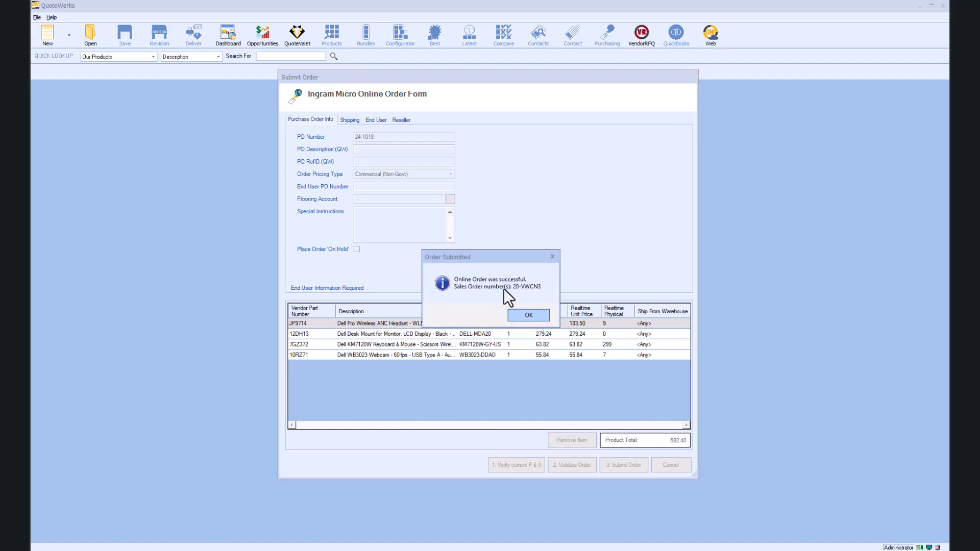
Close the submitted order form and move the QuickBooks export prompt into readable view.
click(523, 315)
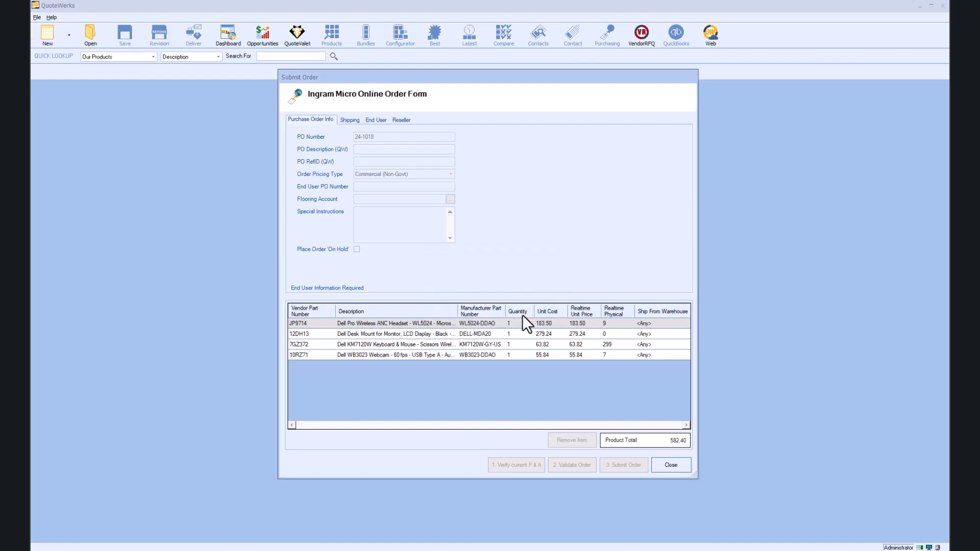
click(681, 462)
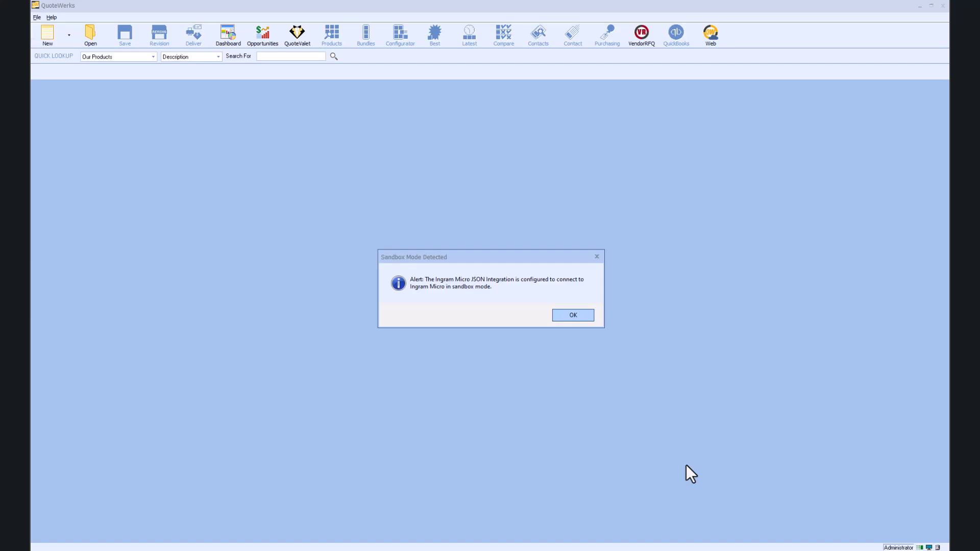
click(573, 315)
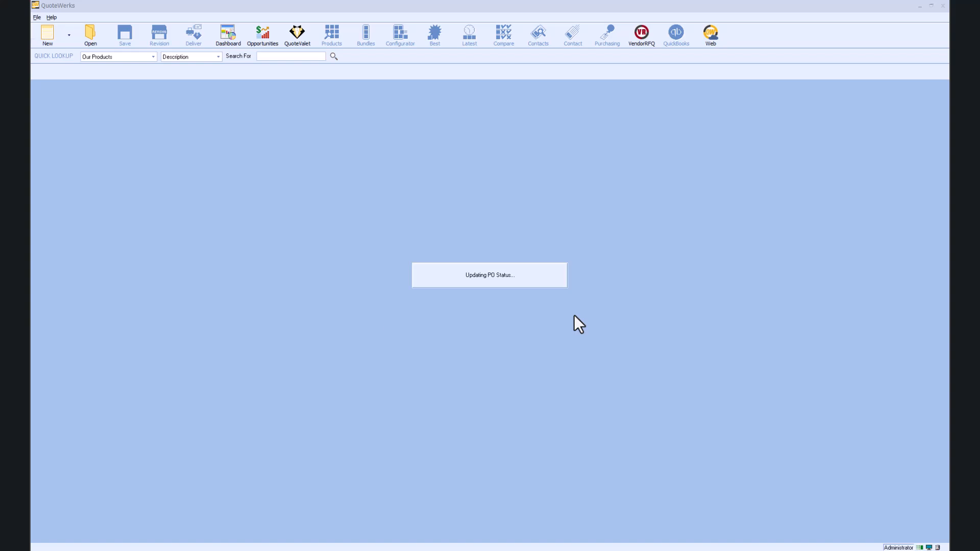
drag(498, 250, 500, 289)
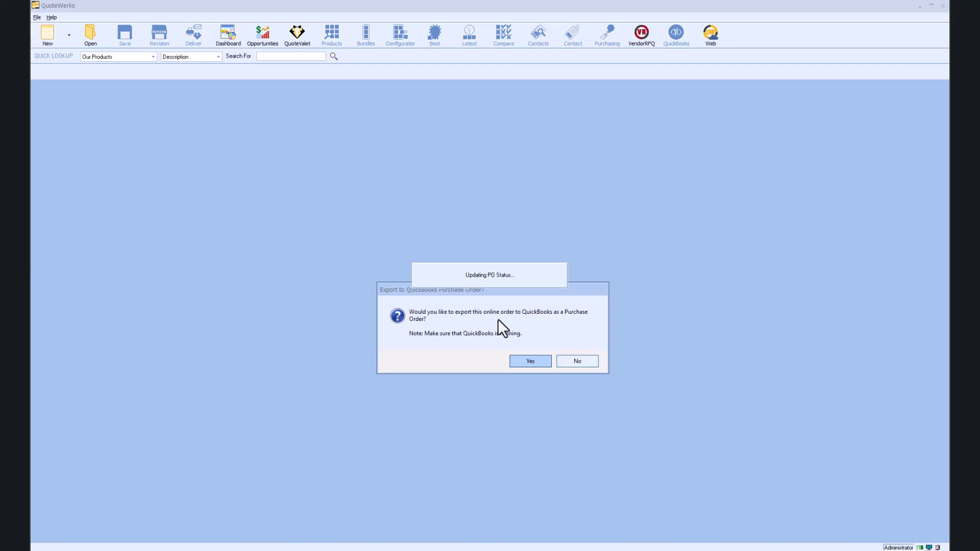
Export to QuickBooks, creating all missing NonInventory items with Billable Expense Income and Accounting accounts.
click(531, 364)
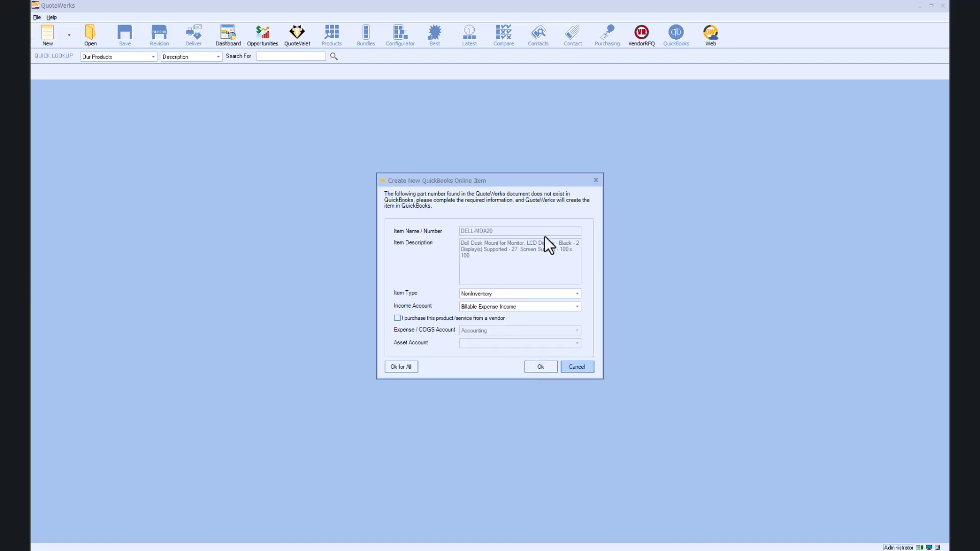
click(574, 294)
click(573, 294)
click(574, 306)
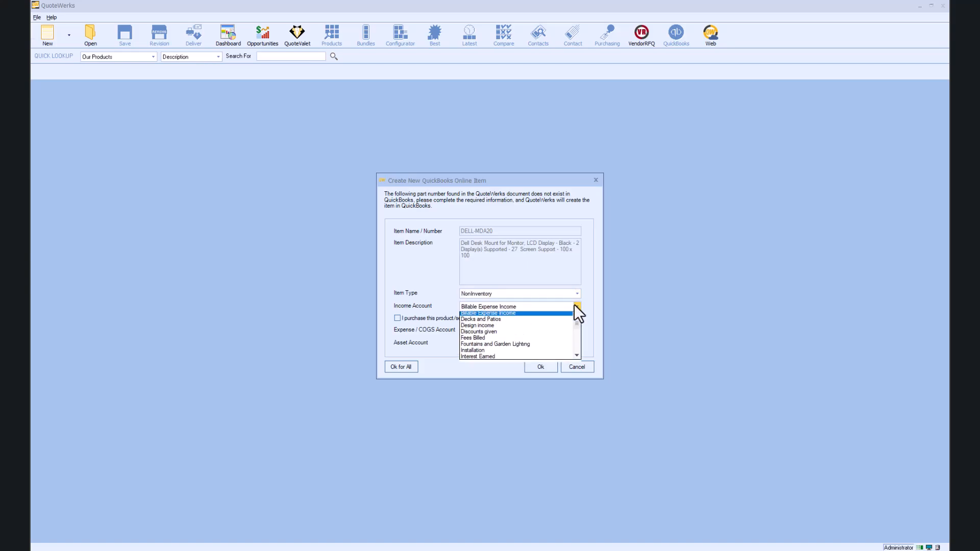
click(574, 306)
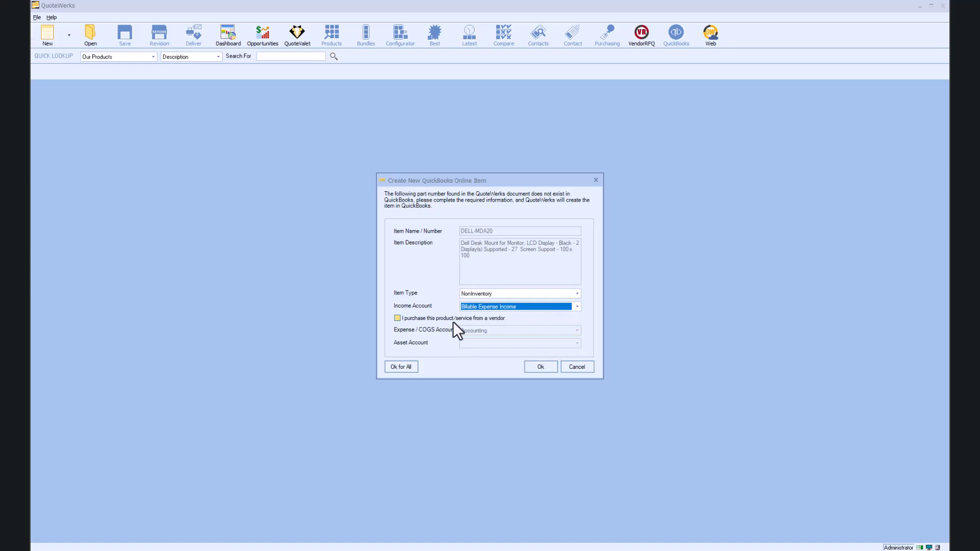
click(397, 318)
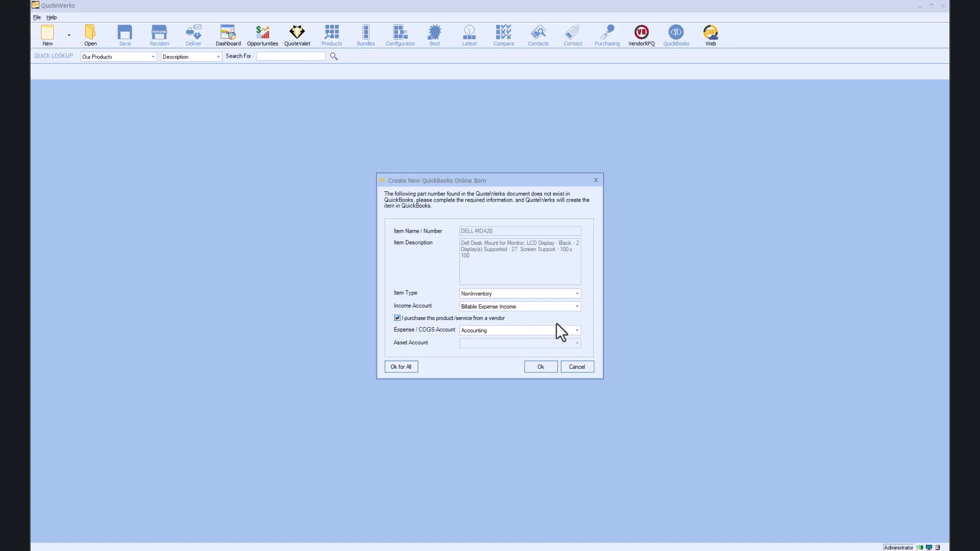
click(575, 330)
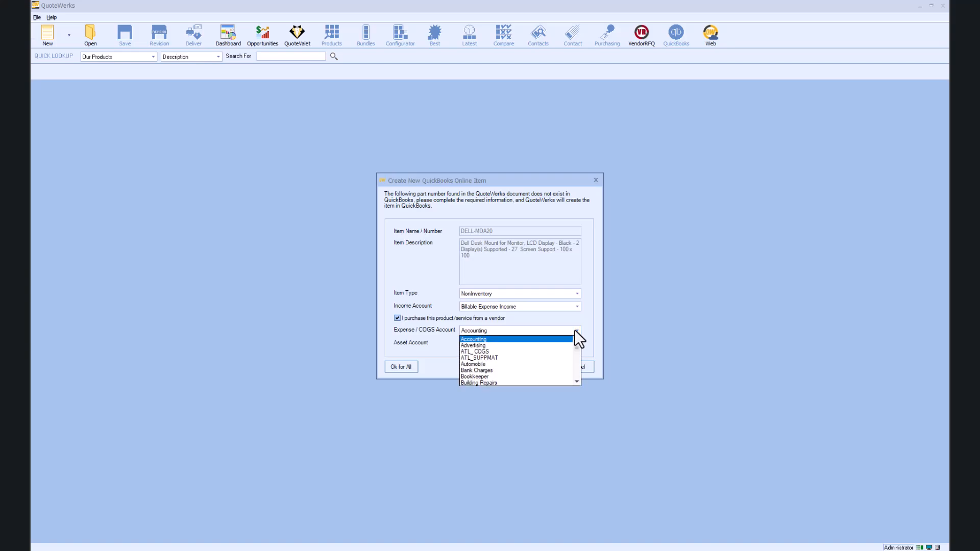
click(576, 330)
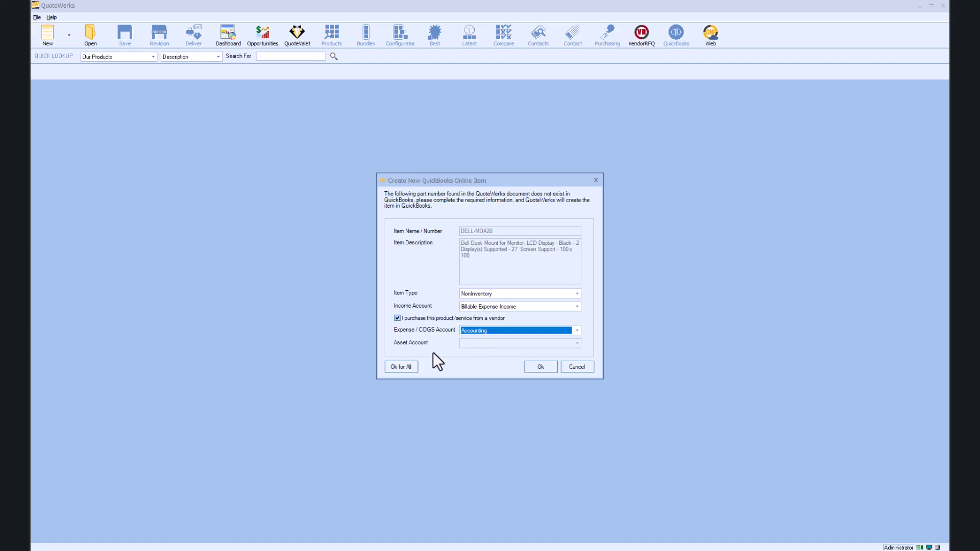
click(401, 366)
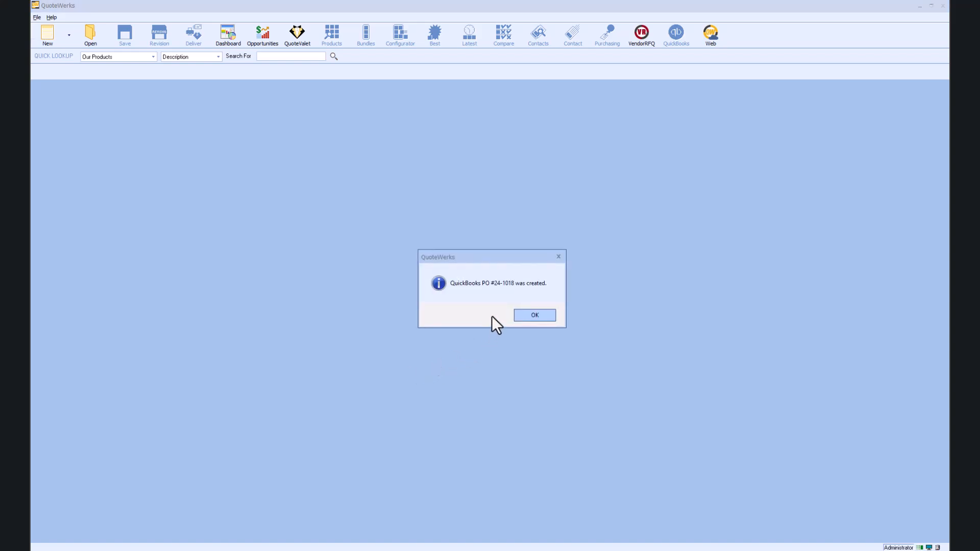
Dismiss the PO 24-1018 created notice and close the Order Submitted summary.
click(531, 316)
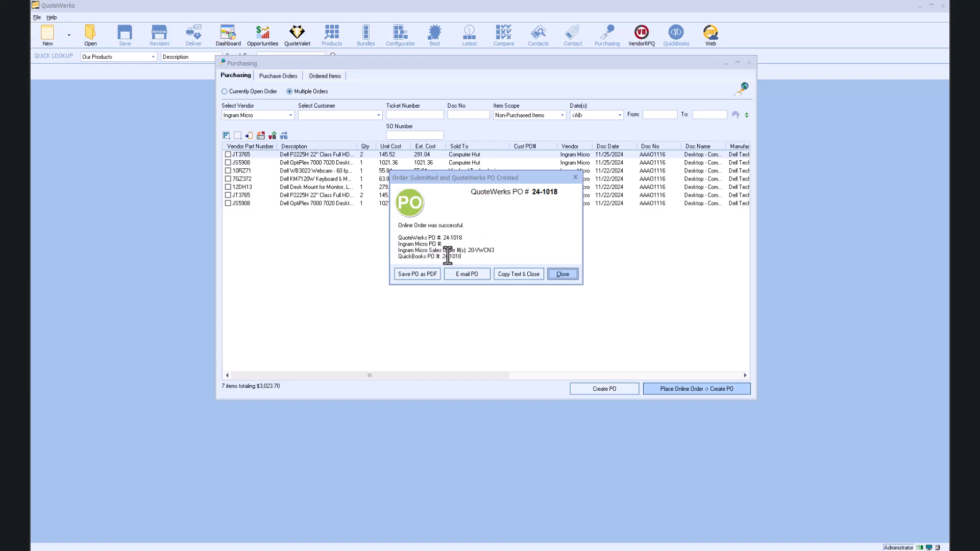
click(564, 275)
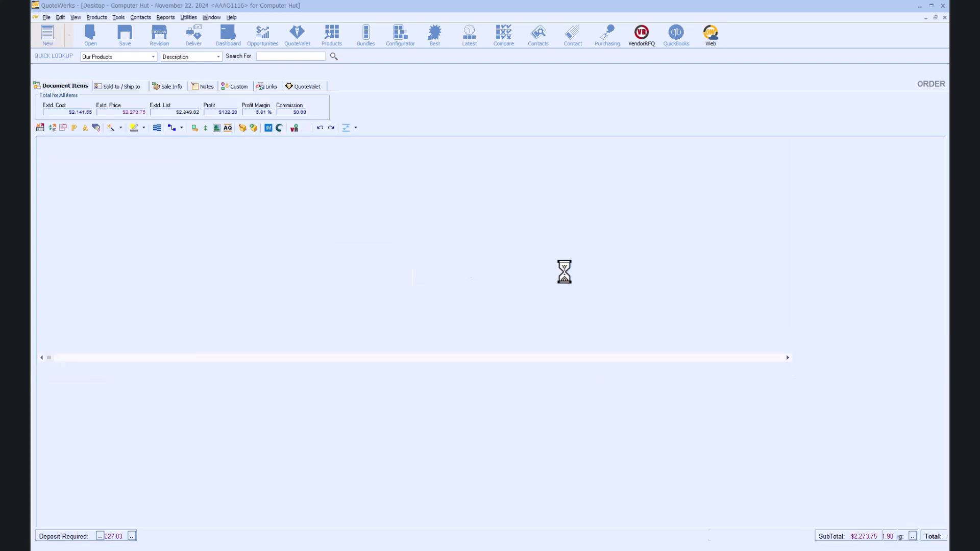
key(alt+Tab)
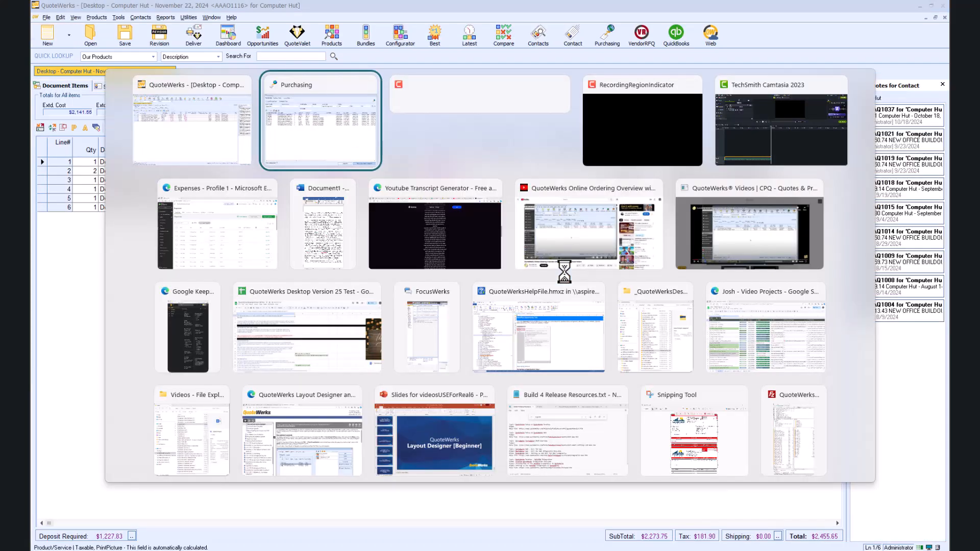
Open PO 24-1018 in QuickBooks Online Expenses and review its four item lines ($829.15).
key(alt+Tab)
key(alt+Tab)
key(alt+Tab)
key(alt+Tab)
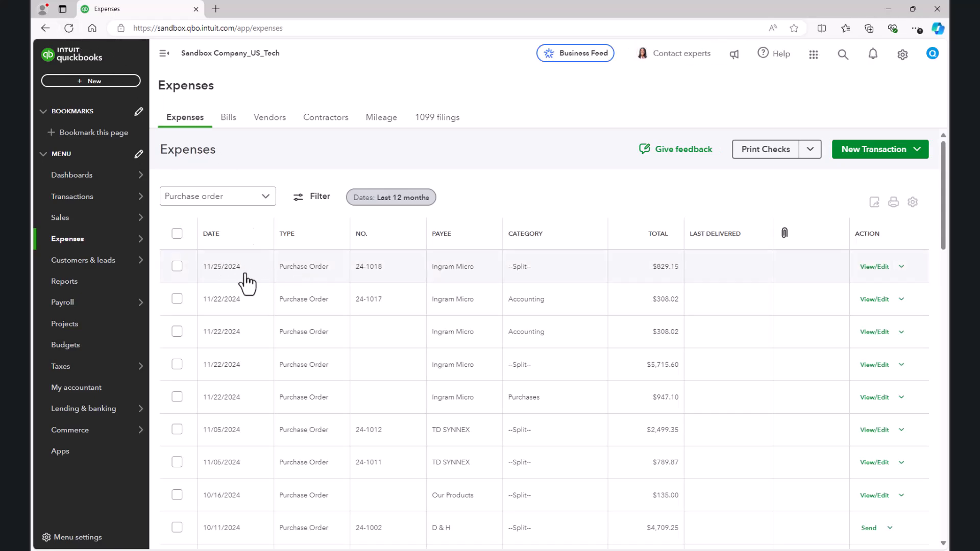
click(371, 276)
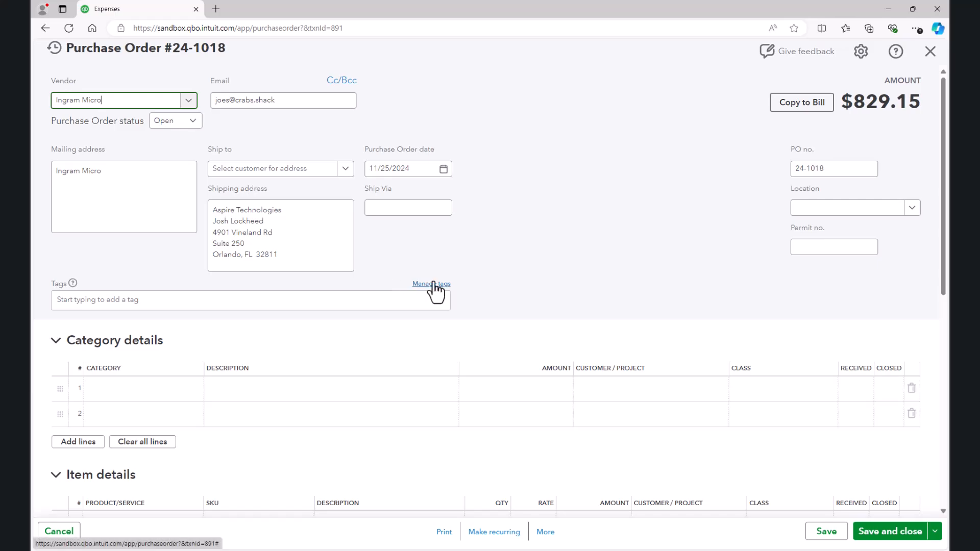
scroll(535, 317, down, 3)
scroll(535, 316, down, 4)
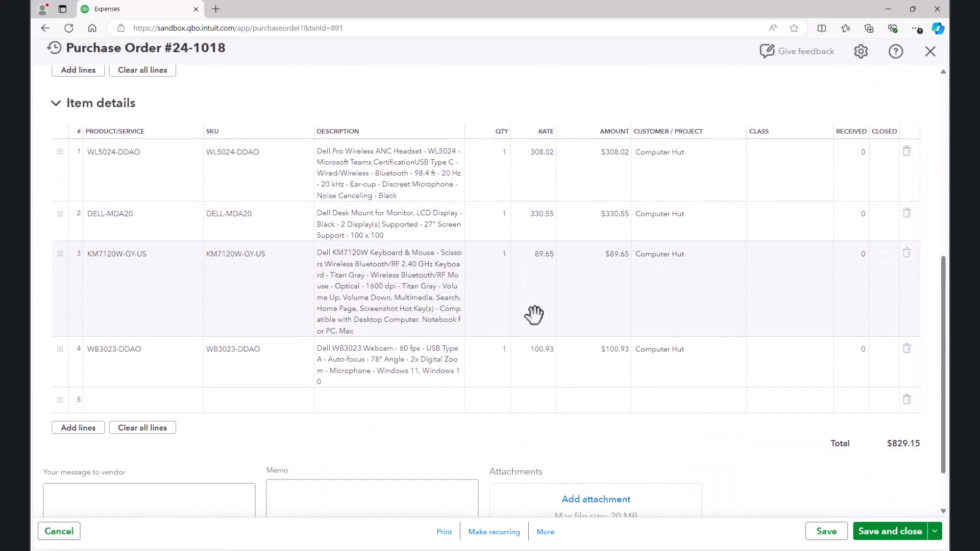
scroll(534, 315, up, 7)
click(141, 104)
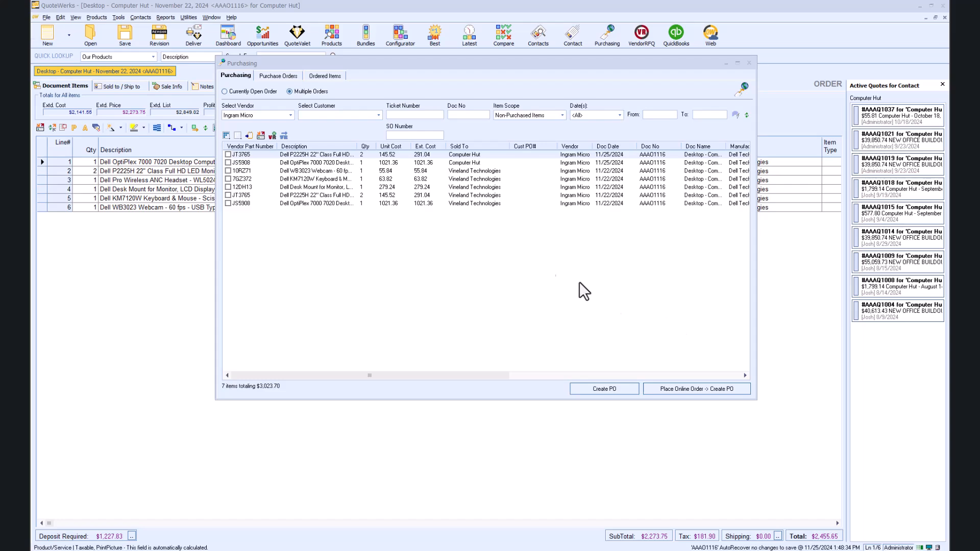
Show the Purchase Orders list in the Purchasing window, with 24-1018 at the top.
click(280, 76)
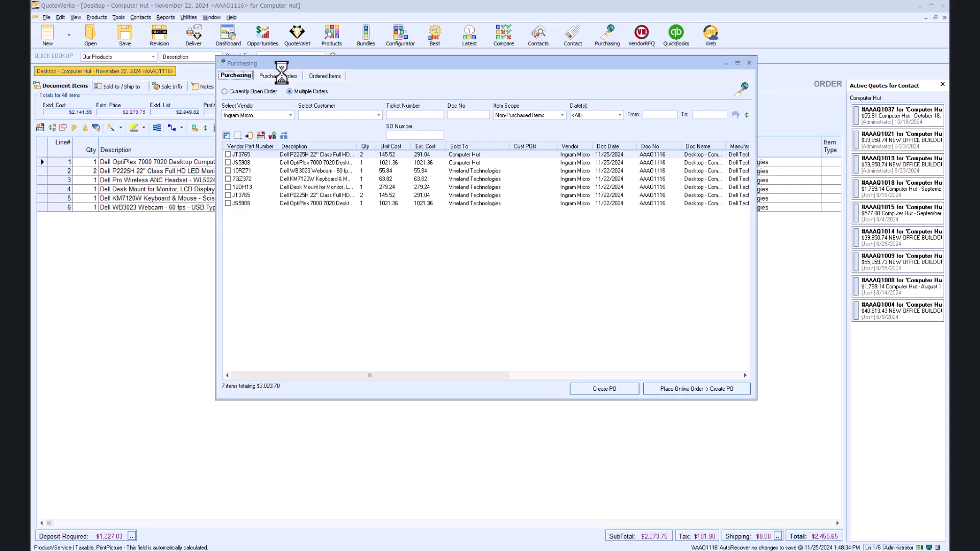